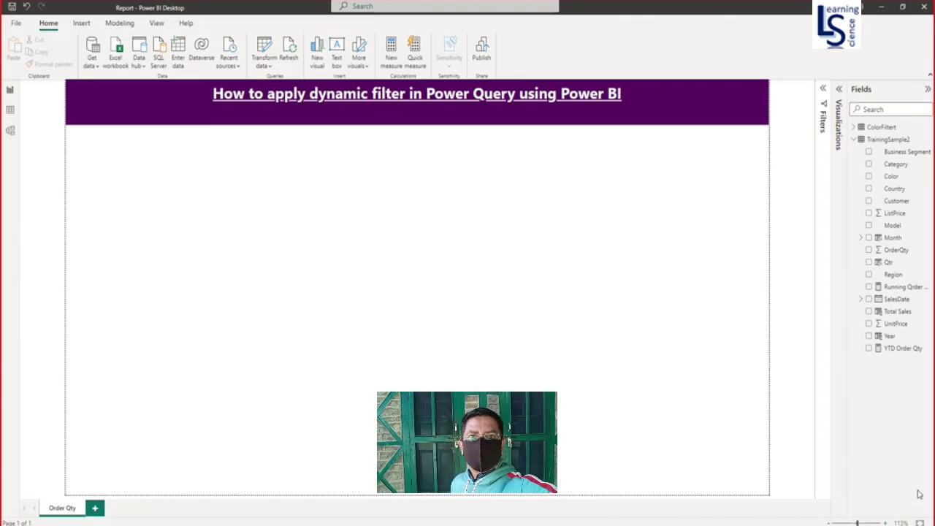
Expand Visualizations, switch to Data view and inspect TrainingSample2's Color and OrderQty columns
{"action": "left_click", "coordinate": [839, 120]}
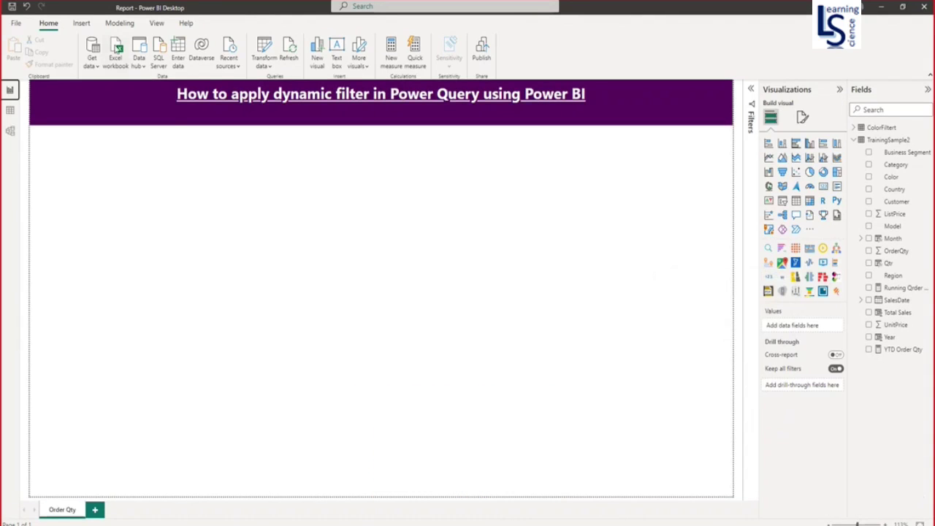
{"action": "left_click", "coordinate": [11, 113]}
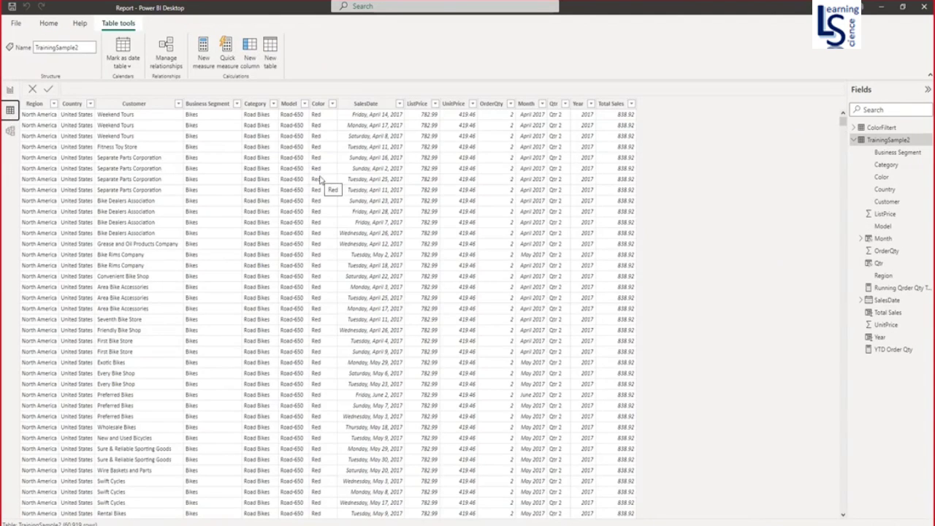
{"action": "left_click", "coordinate": [319, 104]}
{"action": "left_click", "coordinate": [493, 104]}
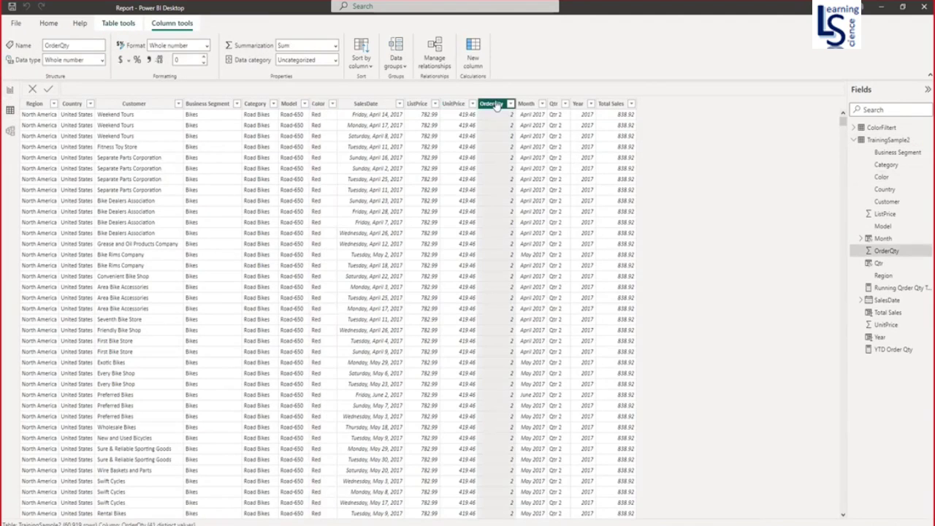
Review the distinct Color values, then display the ColorFiltert table's Black, White and Silver rows
{"action": "left_click", "coordinate": [324, 107]}
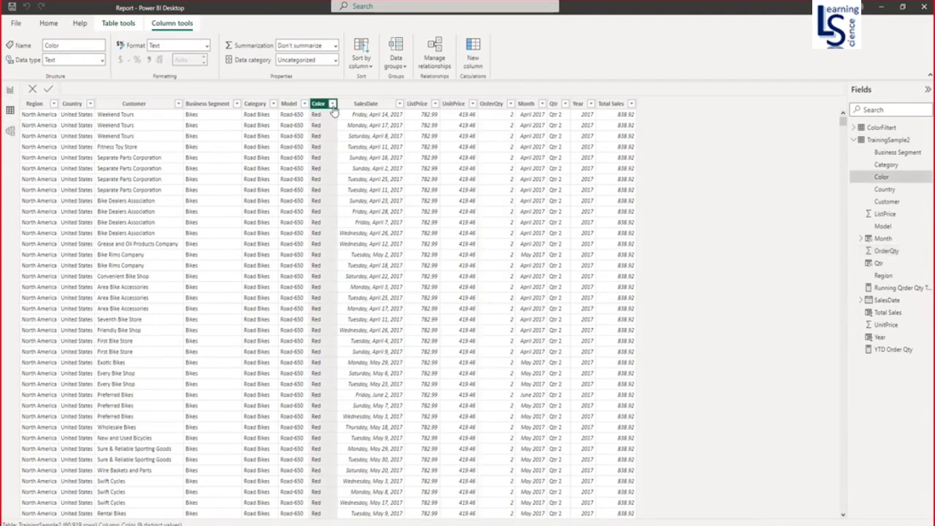
{"action": "left_click", "coordinate": [333, 105]}
{"action": "left_click", "coordinate": [456, 310]}
{"action": "left_click", "coordinate": [879, 130]}
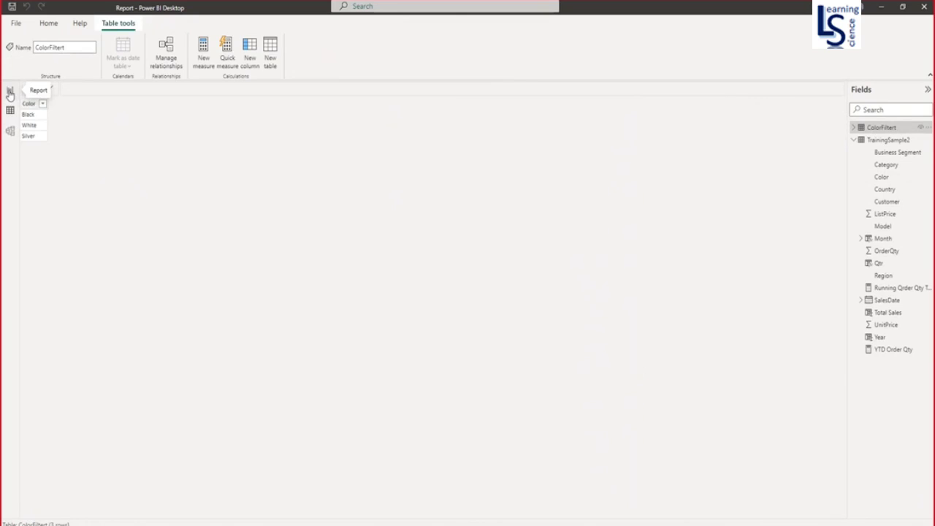
Back in Report view, insert a clustered column chart and stretch it to fill the canvas
{"action": "left_click", "coordinate": [10, 90]}
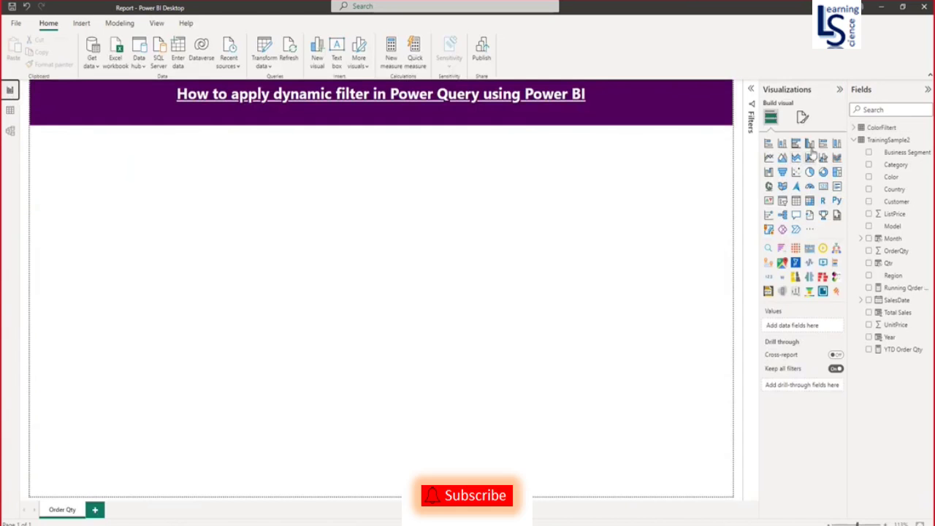
{"action": "left_click", "coordinate": [810, 144]}
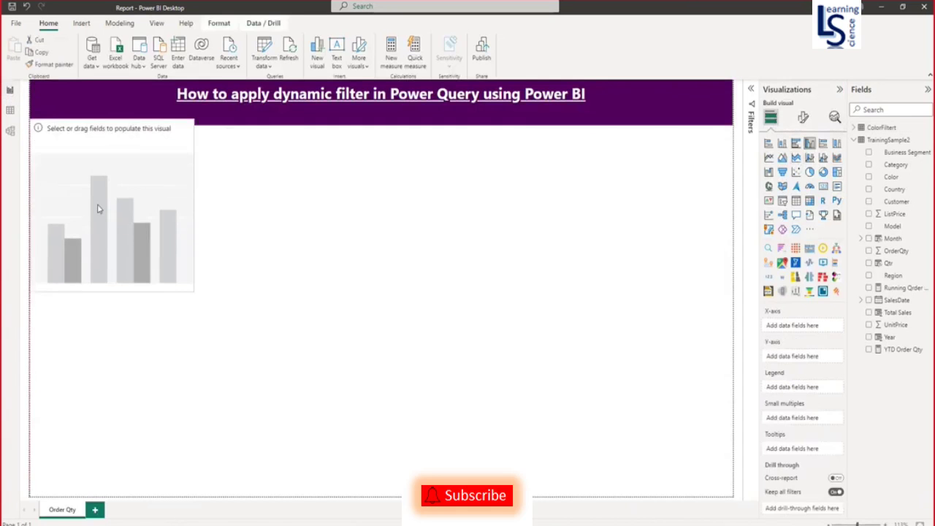
{"action": "left_click_drag", "start_coordinate": [97, 209], "coordinate": [100, 216]}
{"action": "left_click_drag", "start_coordinate": [192, 296], "coordinate": [401, 376]}
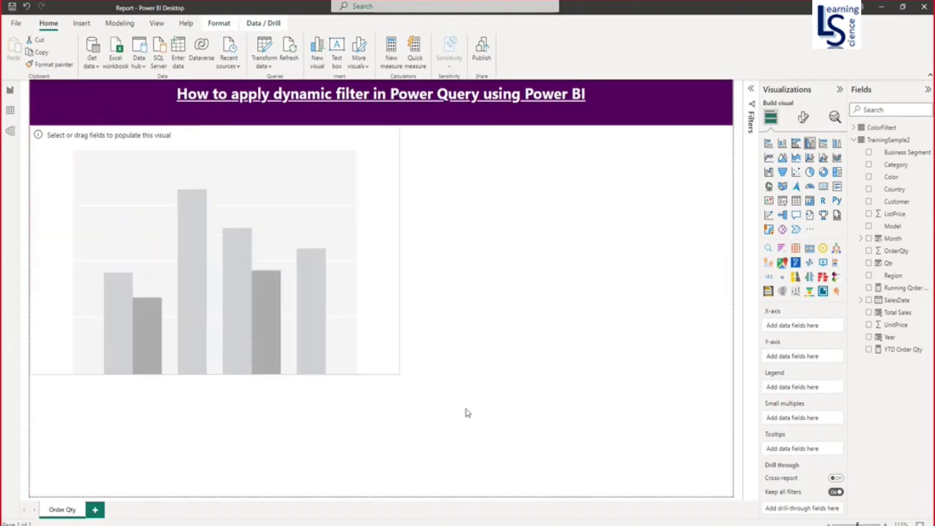
{"action": "left_click_drag", "start_coordinate": [467, 413], "coordinate": [733, 497]}
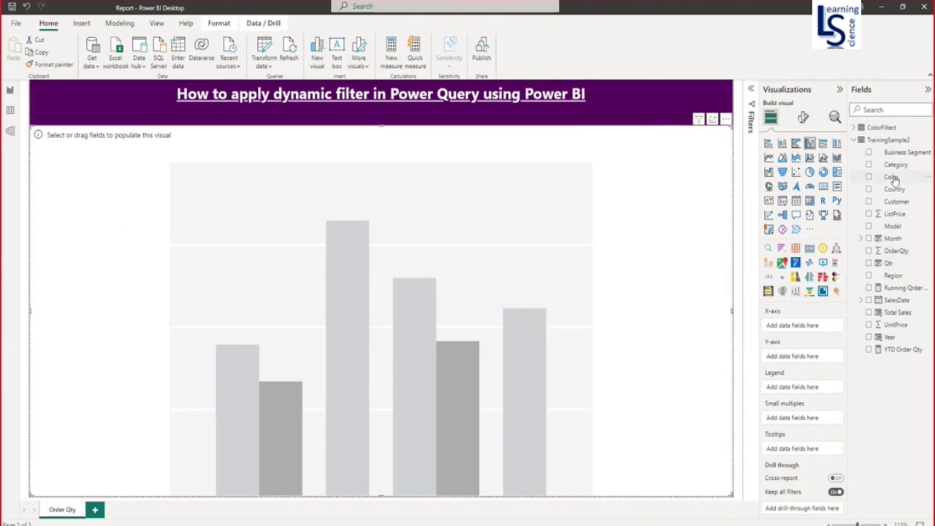
Put Color on the X-axis and OrderQty on the Y-axis, and turn on data labels
{"action": "left_click_drag", "start_coordinate": [893, 179], "coordinate": [808, 325]}
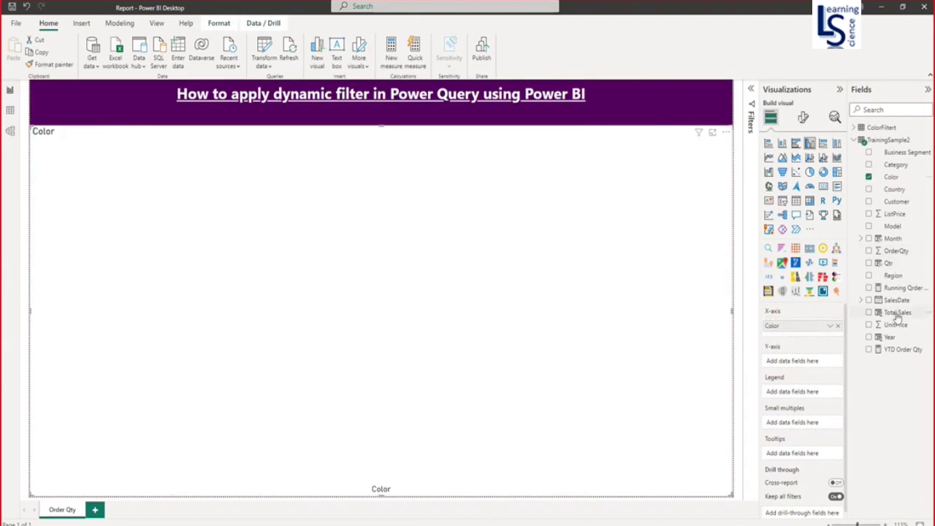
{"action": "left_click_drag", "start_coordinate": [897, 252], "coordinate": [808, 361]}
{"action": "left_click", "coordinate": [804, 117]}
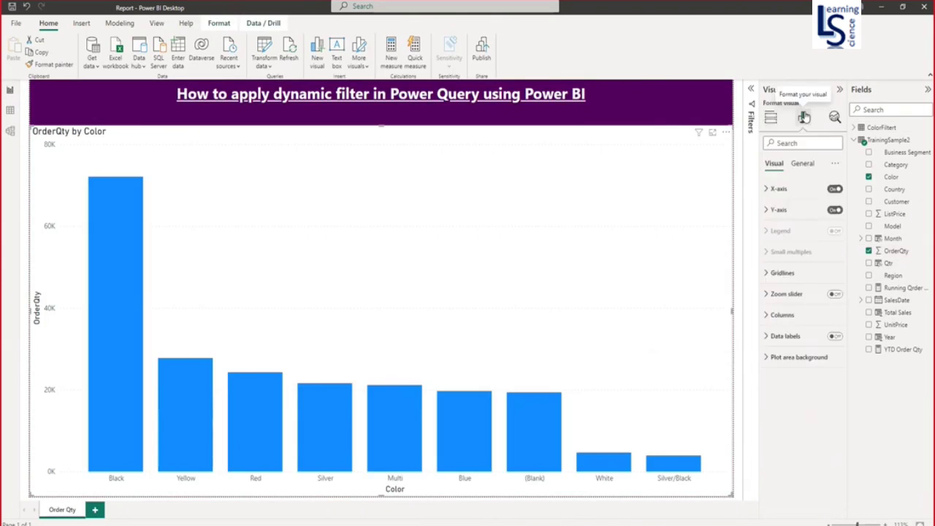
{"action": "left_click", "coordinate": [834, 336]}
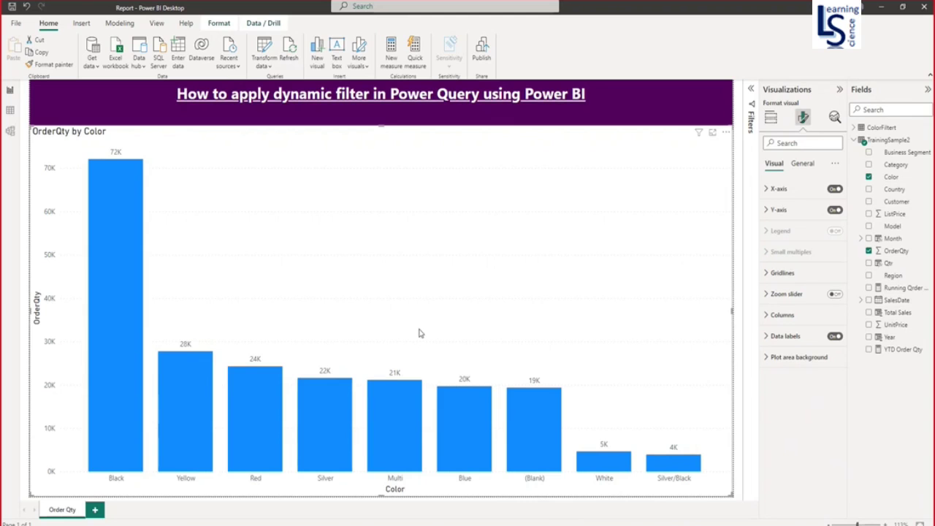
In Power Query Editor, drill down ColorFiltert's Color column into a list
{"action": "left_click", "coordinate": [269, 70]}
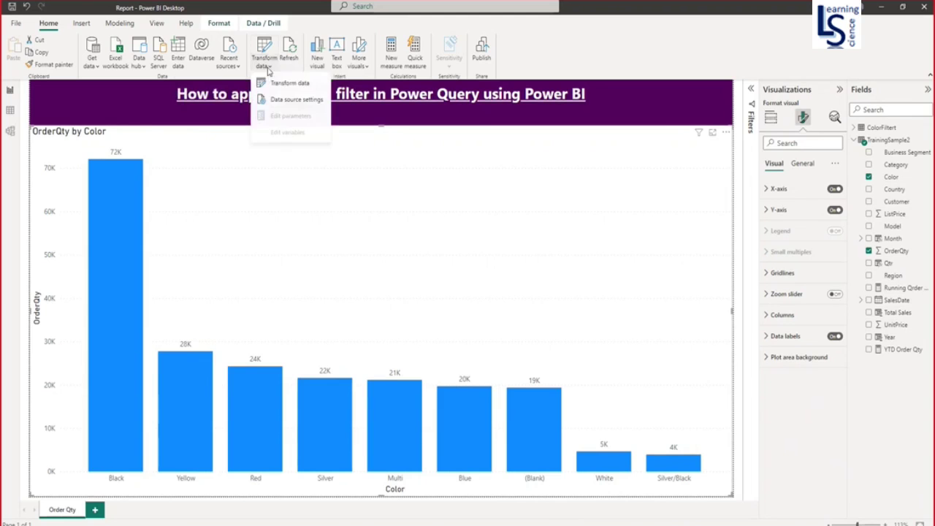
{"action": "left_click", "coordinate": [283, 84]}
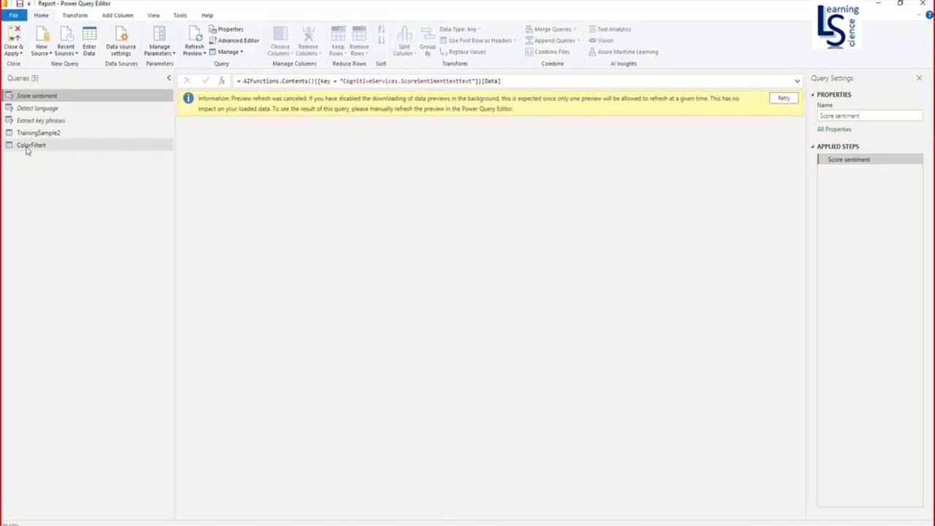
{"action": "left_click", "coordinate": [29, 146]}
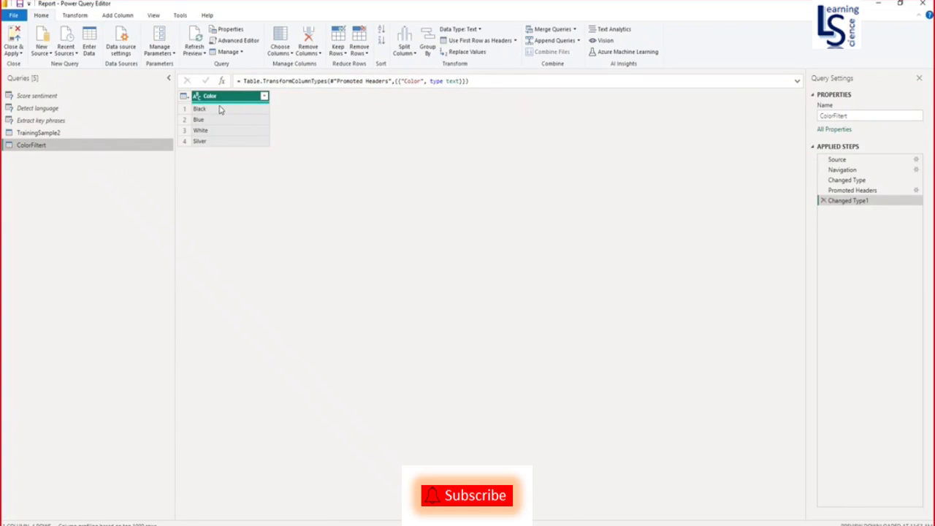
{"action": "right_click", "coordinate": [218, 98]}
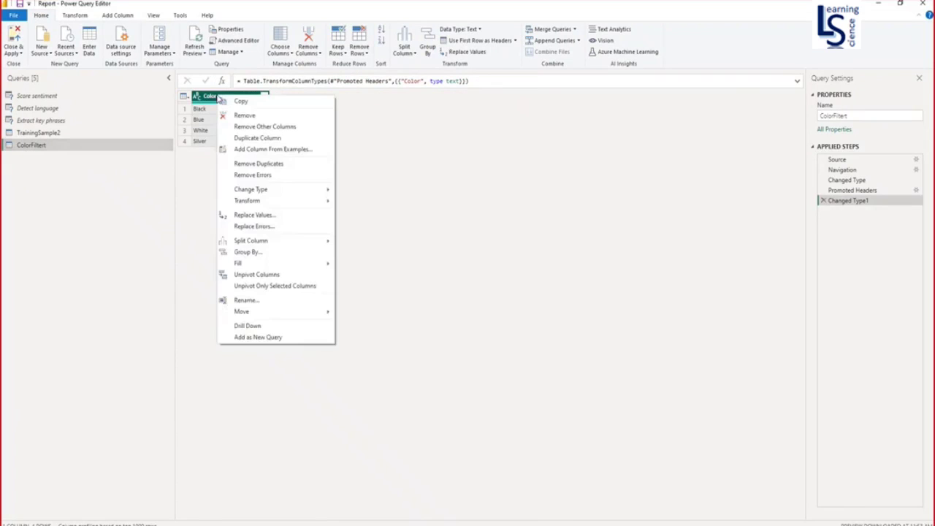
{"action": "left_click", "coordinate": [248, 326]}
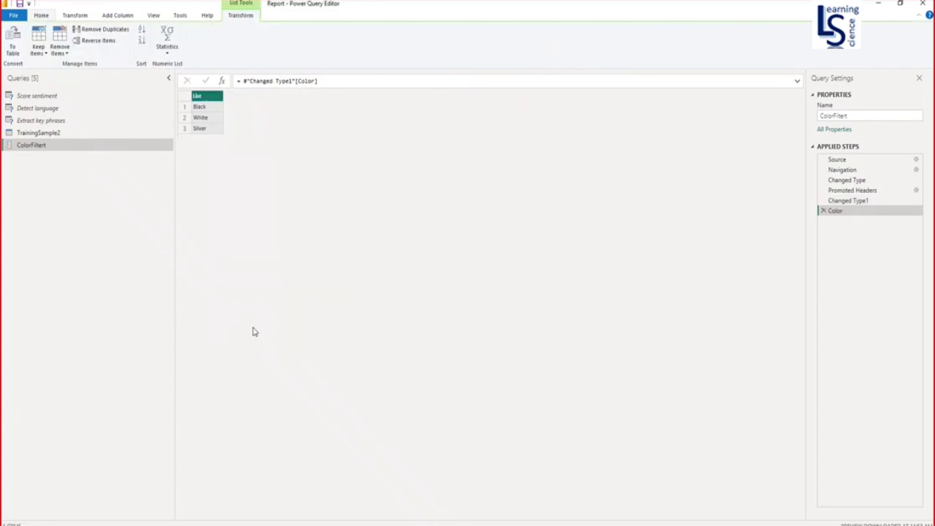
Open the TrainingSample2 query, zooming and scrolling to find and select its Color column
{"action": "left_click", "coordinate": [51, 134]}
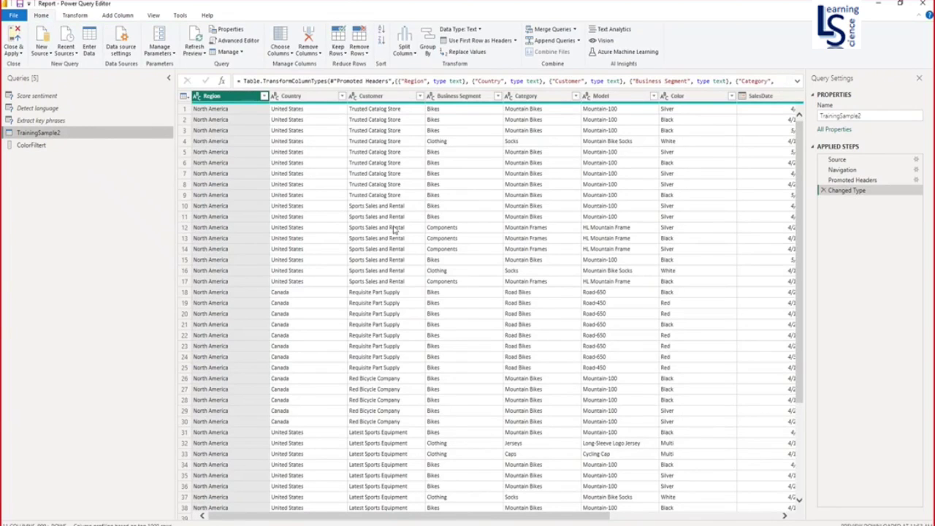
{"action": "key", "text": "ctrl+plus"}
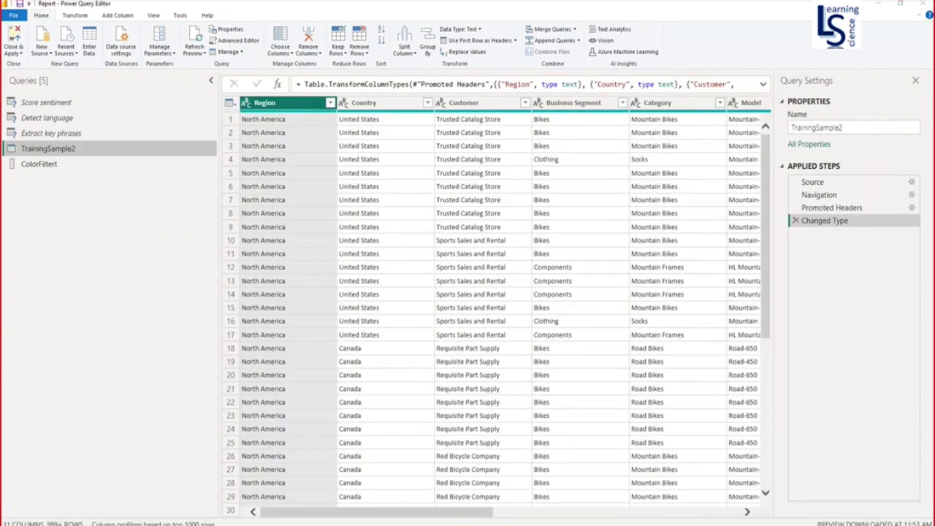
{"action": "left_click_drag", "start_coordinate": [469, 517], "coordinate": [436, 519]}
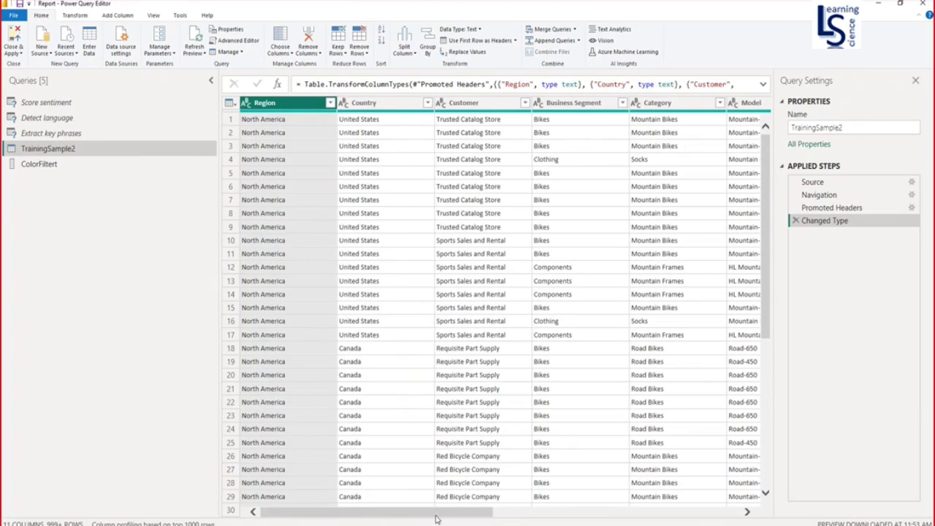
{"action": "key", "text": "ctrl+minus"}
{"action": "key", "text": "ctrl+minus"}
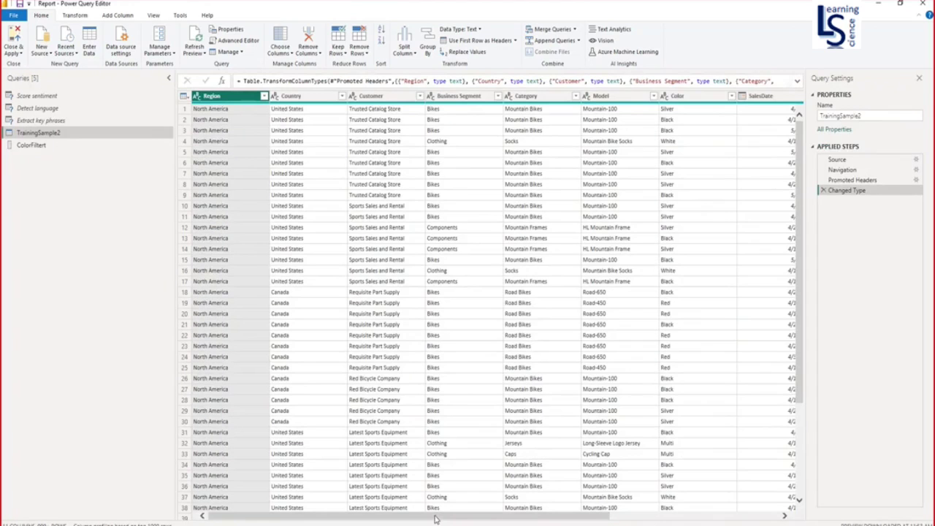
{"action": "left_click", "coordinate": [690, 100]}
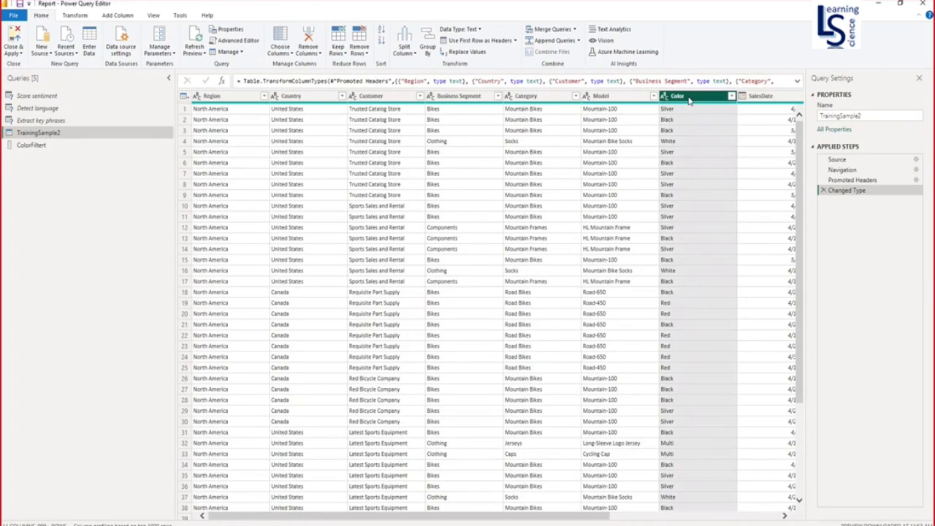
{"action": "key", "text": "ctrl+plus"}
{"action": "key", "text": "ctrl+plus"}
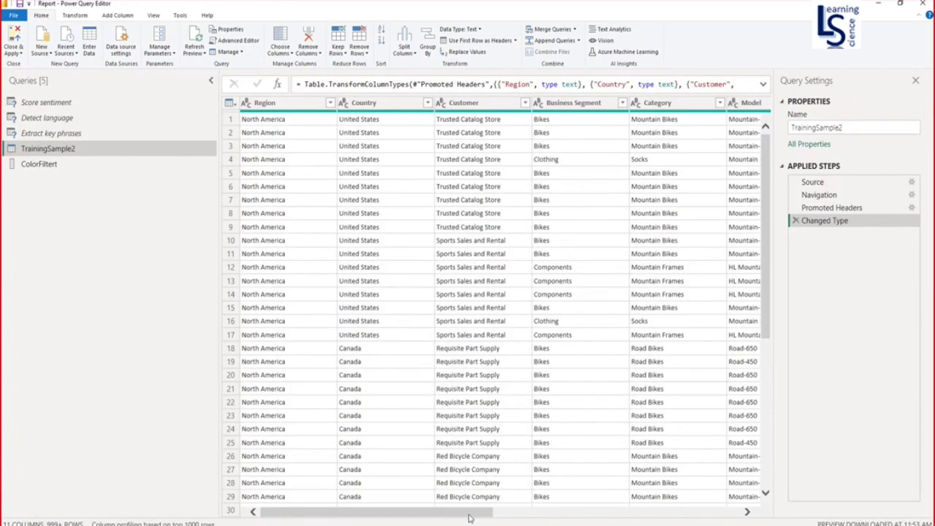
{"action": "left_click_drag", "start_coordinate": [470, 518], "coordinate": [645, 518]}
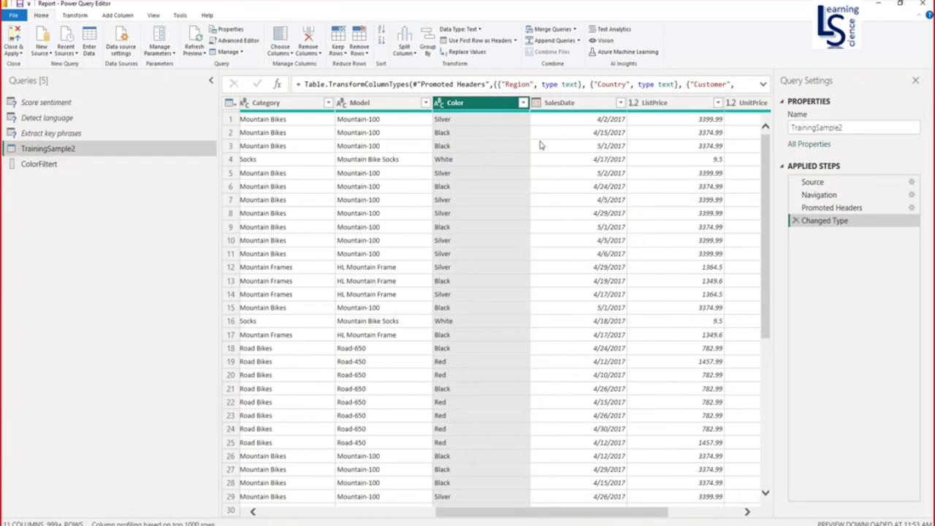
Filter TrainingSample2's Color column to Multi only to create a Table.SelectRows step
{"action": "left_click", "coordinate": [523, 104]}
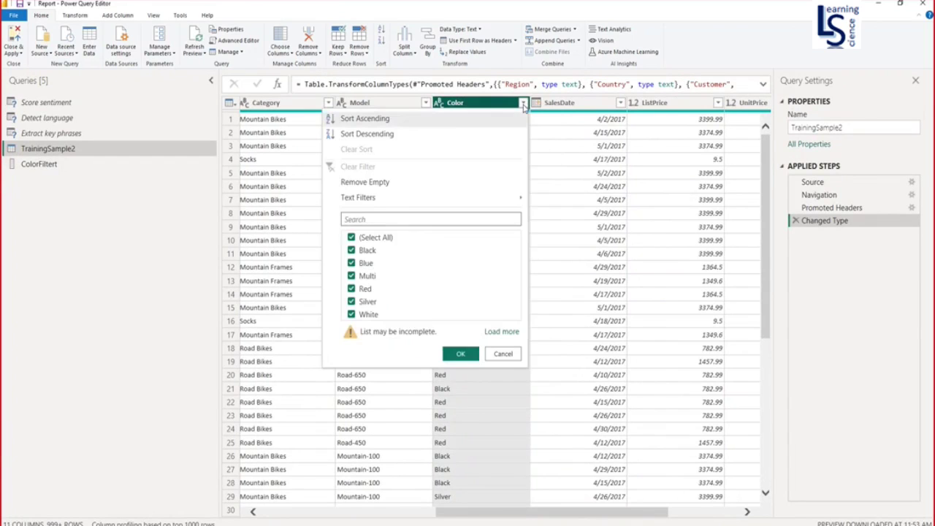
{"action": "left_click", "coordinate": [376, 241]}
{"action": "left_click", "coordinate": [366, 276]}
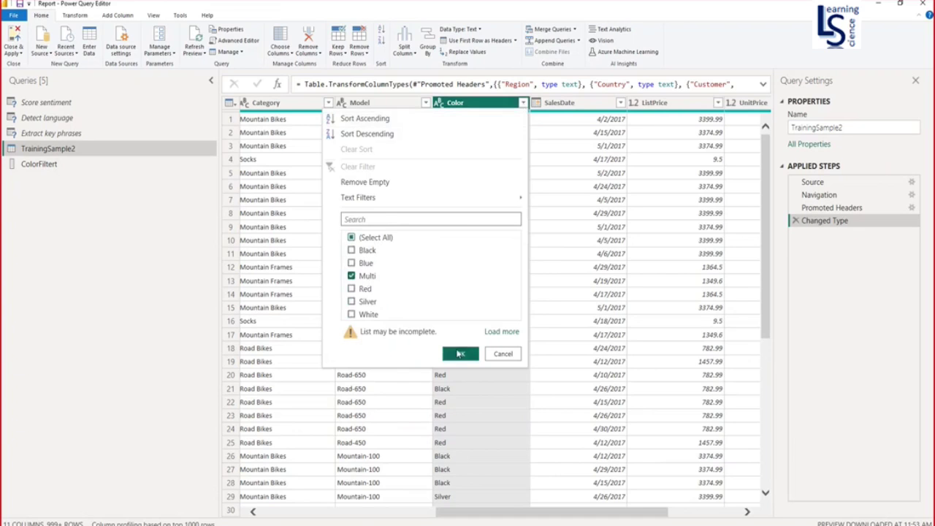
{"action": "left_click", "coordinate": [460, 354]}
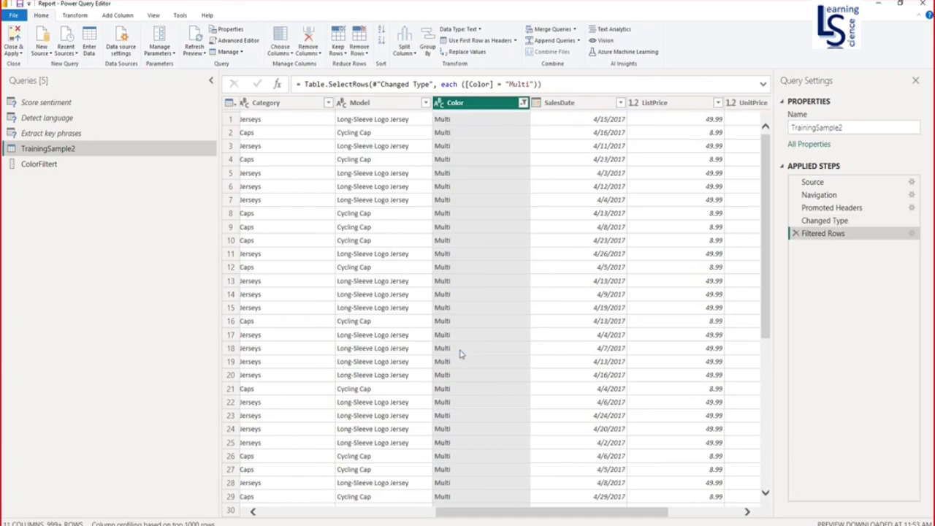
{"action": "left_click", "coordinate": [523, 104]}
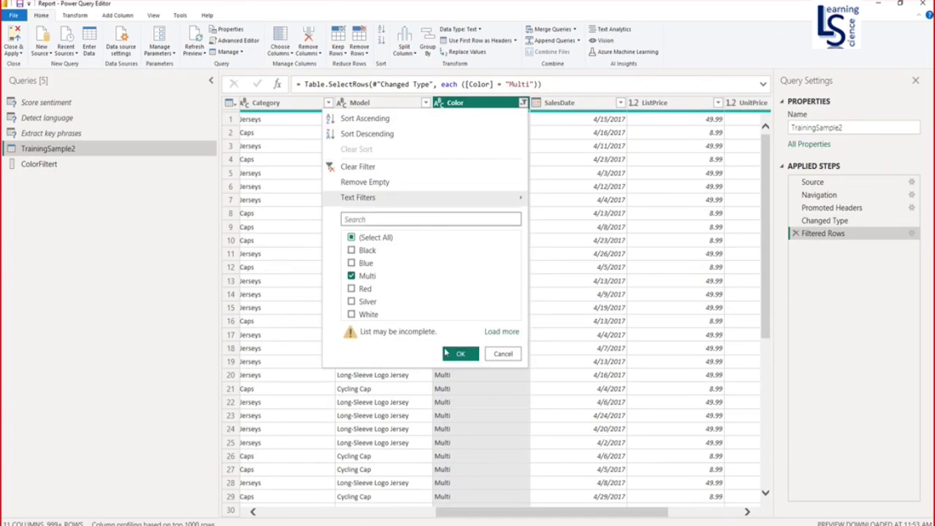
{"action": "left_click", "coordinate": [460, 353]}
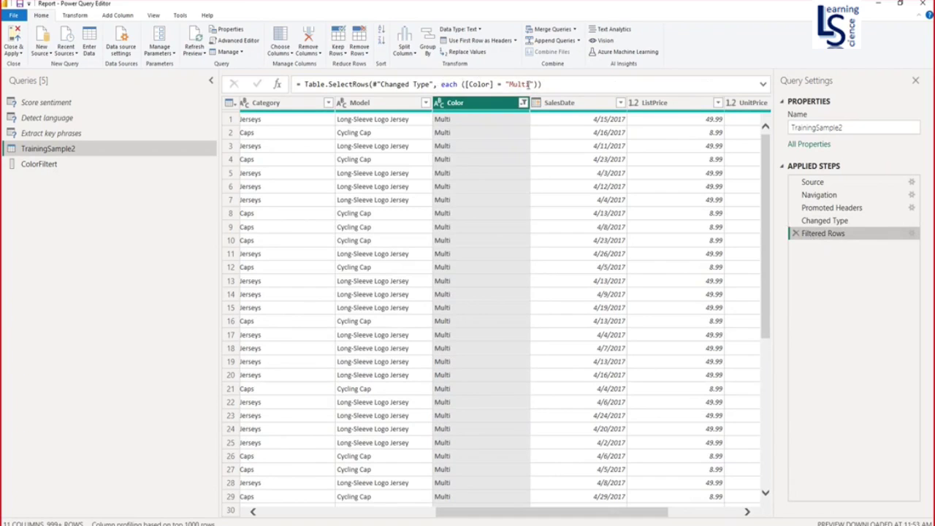
Delete the hardcoded Multi condition from the filter formula
{"action": "left_click_drag", "start_coordinate": [537, 84], "coordinate": [462, 84]}
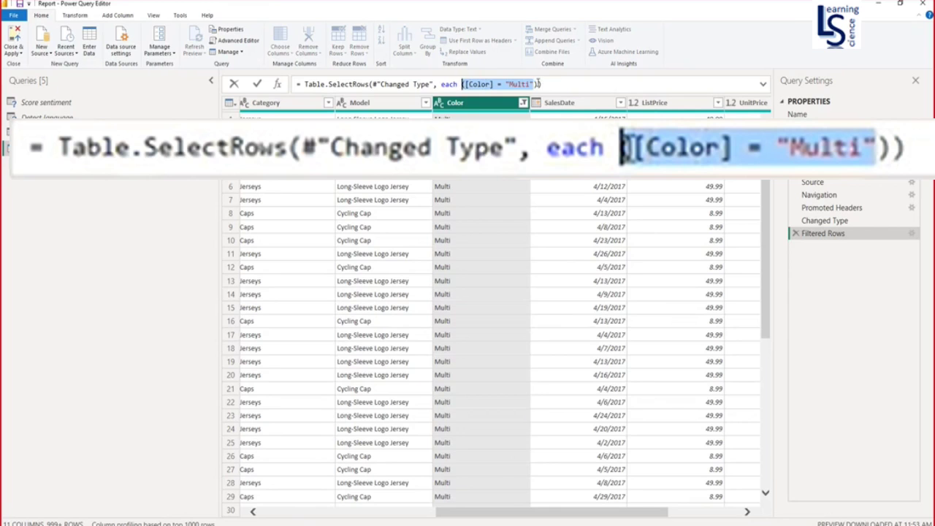
{"action": "left_click_drag", "start_coordinate": [541, 85], "coordinate": [463, 84]}
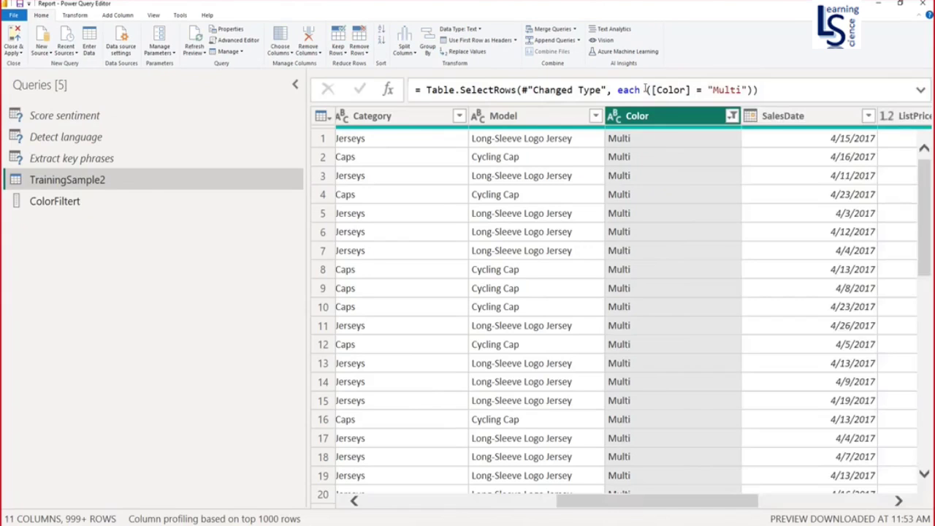
{"action": "left_click_drag", "start_coordinate": [645, 89], "coordinate": [754, 89]}
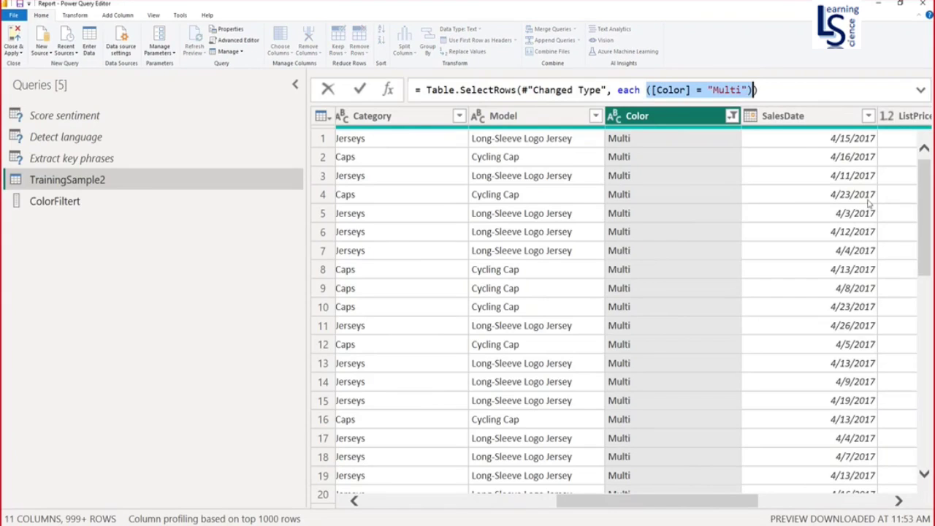
{"action": "key", "text": "BackSpace"}
{"action": "key", "text": "BackSpace"}
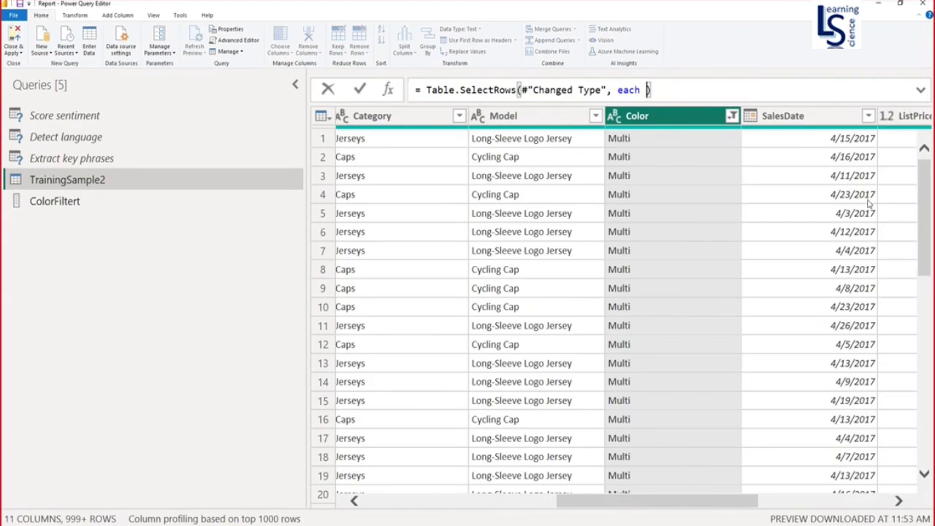
Replace it with List.Contains(ColorFiltert,[Color]) and commit the formula
{"action": "type", "text": "list."}
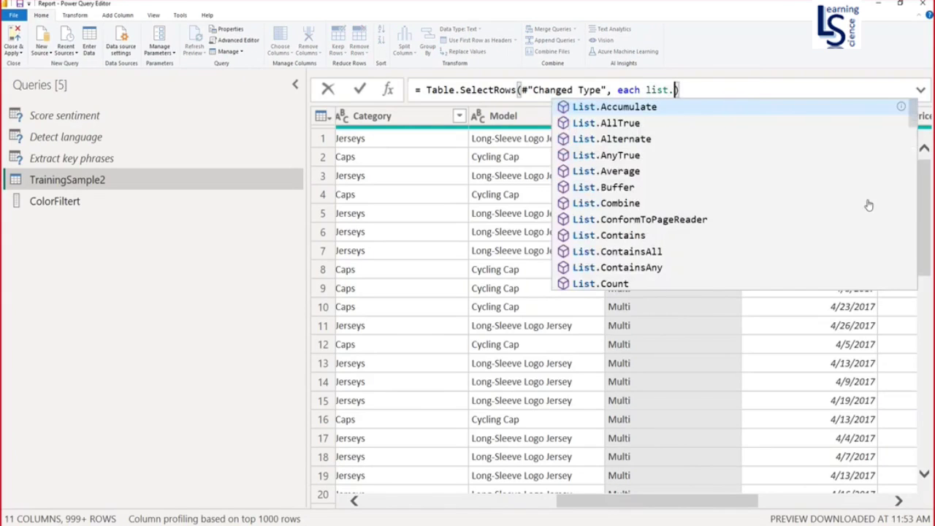
{"action": "type", "text": "con"}
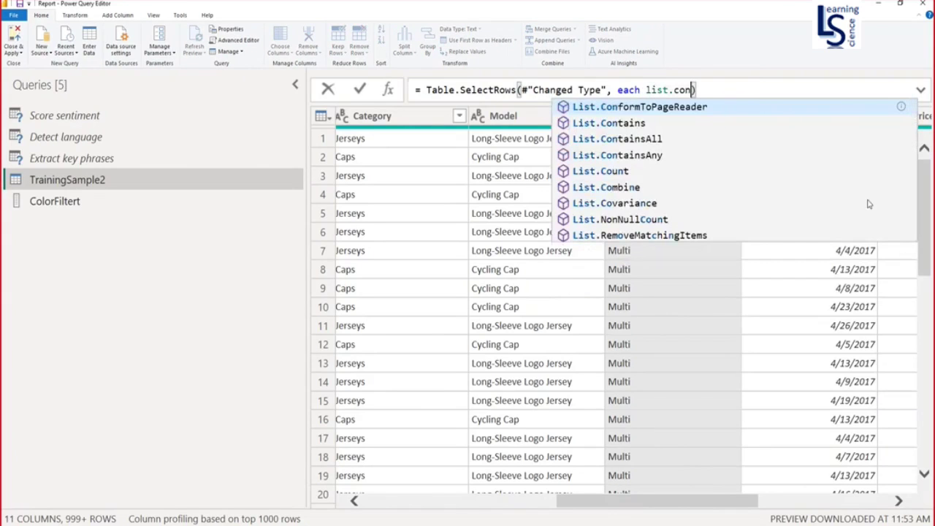
{"action": "key", "text": "Down"}
{"action": "key", "text": "Down"}
{"action": "key", "text": "Up"}
{"action": "key", "text": "Tab"}
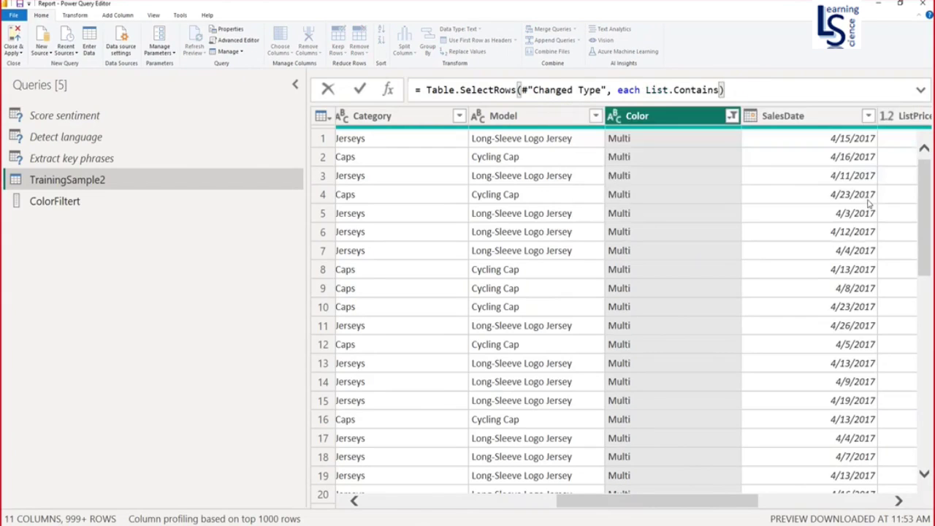
{"action": "type", "text": "("}
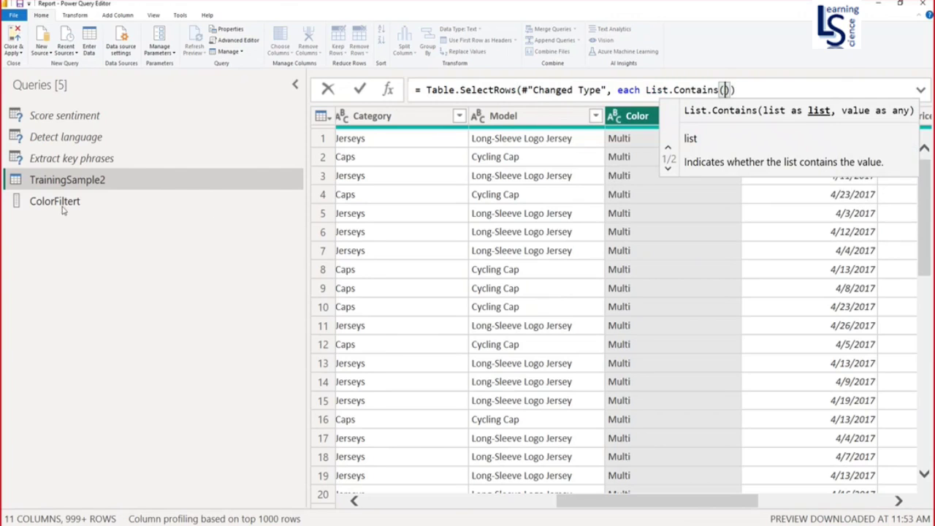
{"action": "type", "text": "col"}
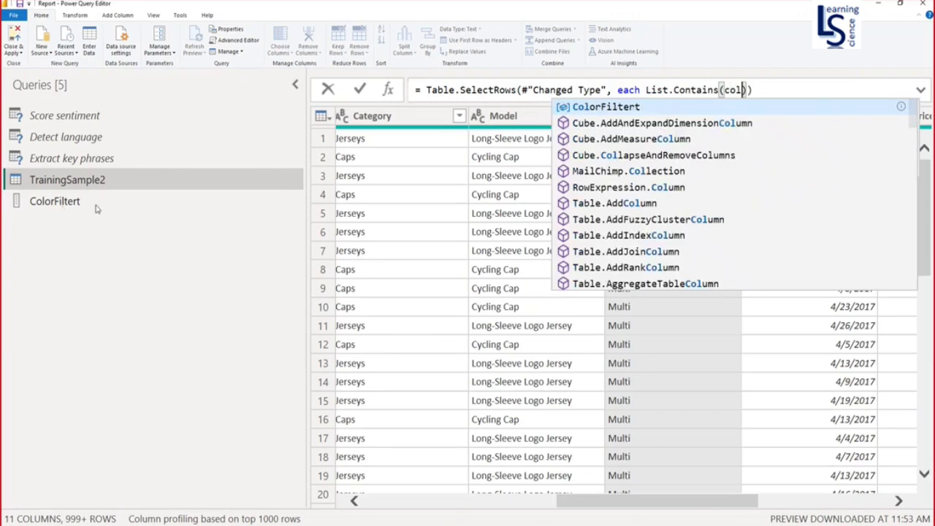
{"action": "left_click", "coordinate": [598, 109]}
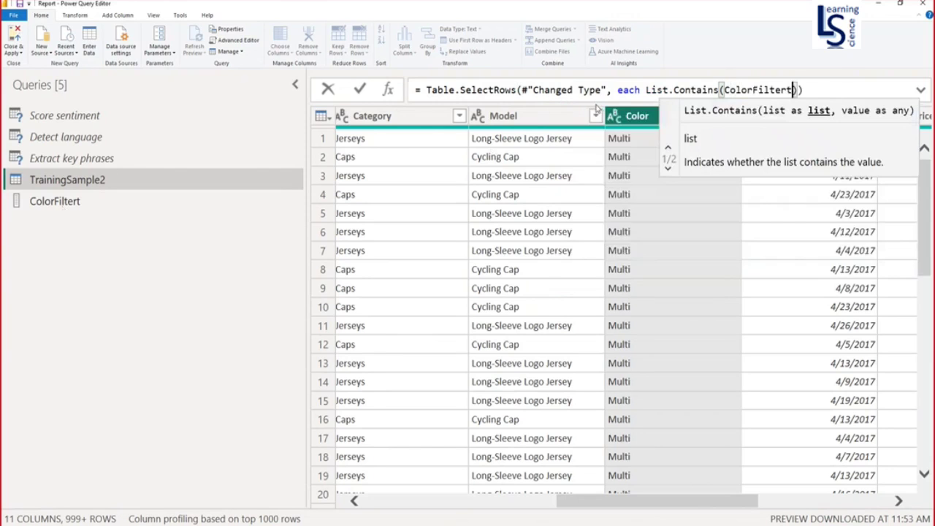
{"action": "type", "text": ","}
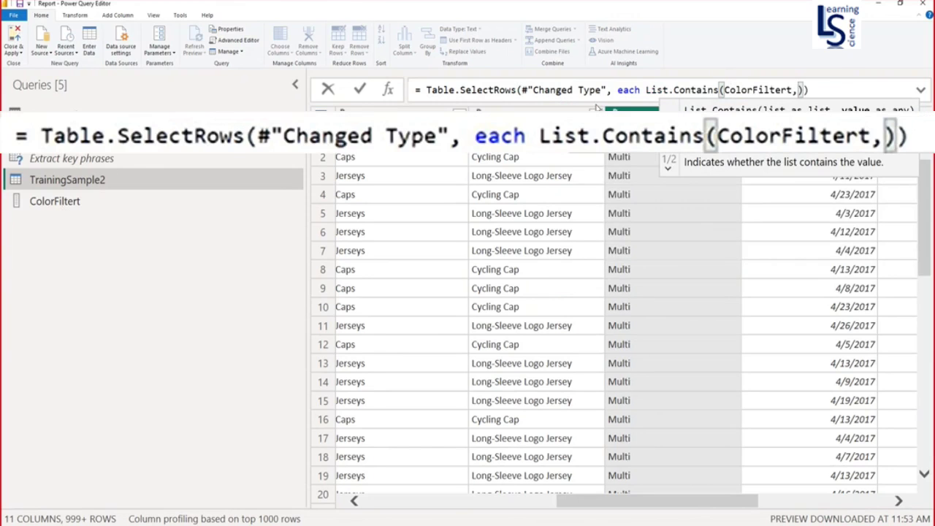
{"action": "type", "text": "[Color"}
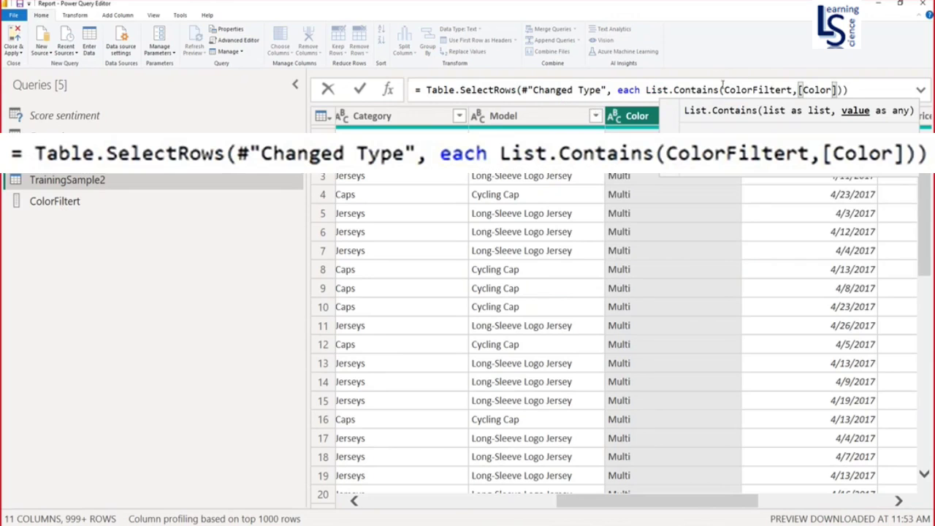
{"action": "left_click", "coordinate": [860, 89]}
{"action": "key", "text": "Return"}
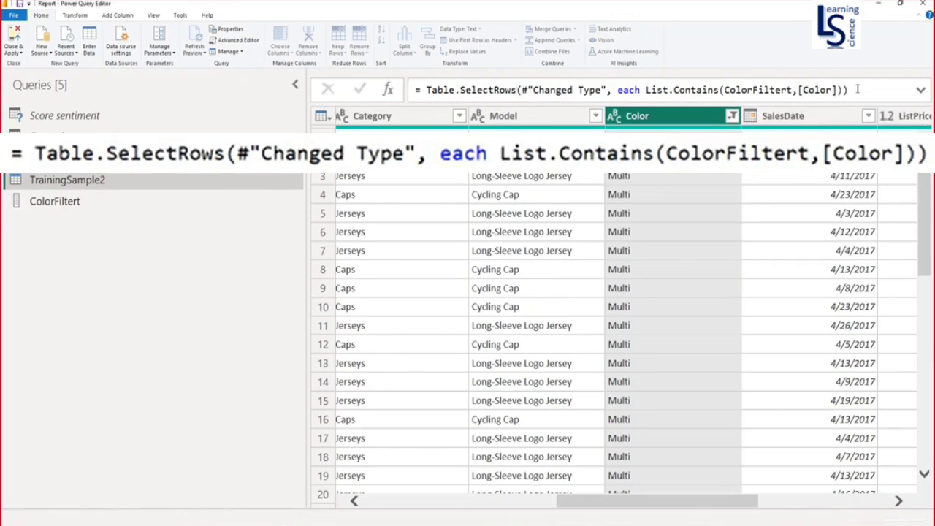
Check the remaining Color values and the ColorFiltert query, then Close & Apply
{"action": "left_click", "coordinate": [731, 117]}
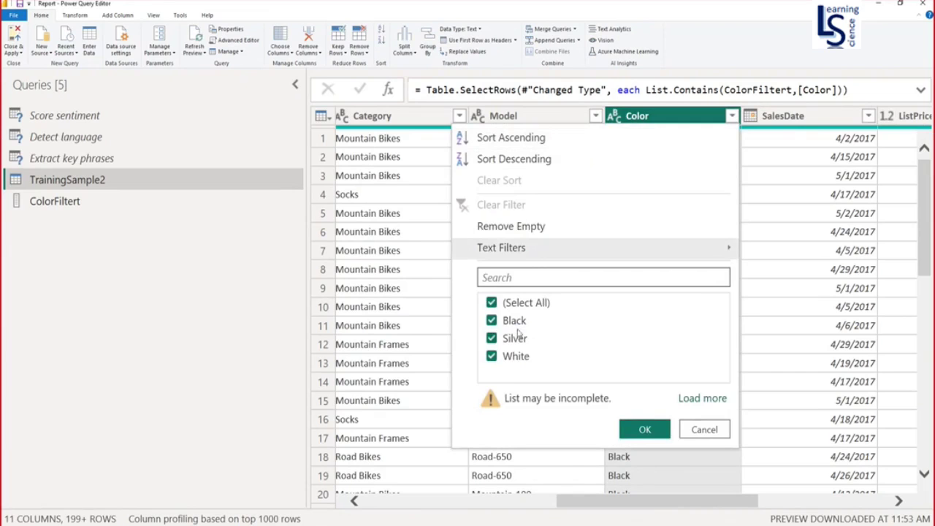
{"action": "left_click", "coordinate": [705, 430]}
{"action": "left_click", "coordinate": [59, 203]}
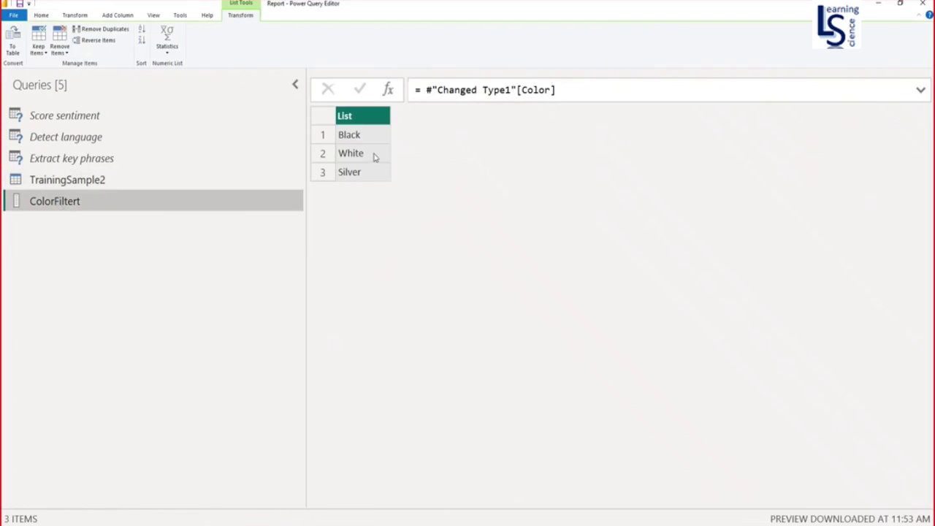
{"action": "left_click", "coordinate": [41, 16]}
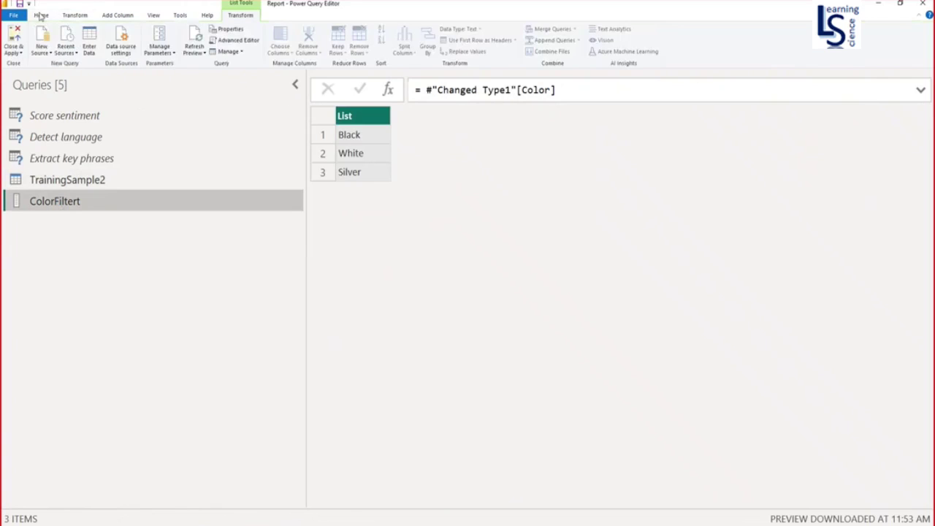
{"action": "left_click", "coordinate": [20, 56]}
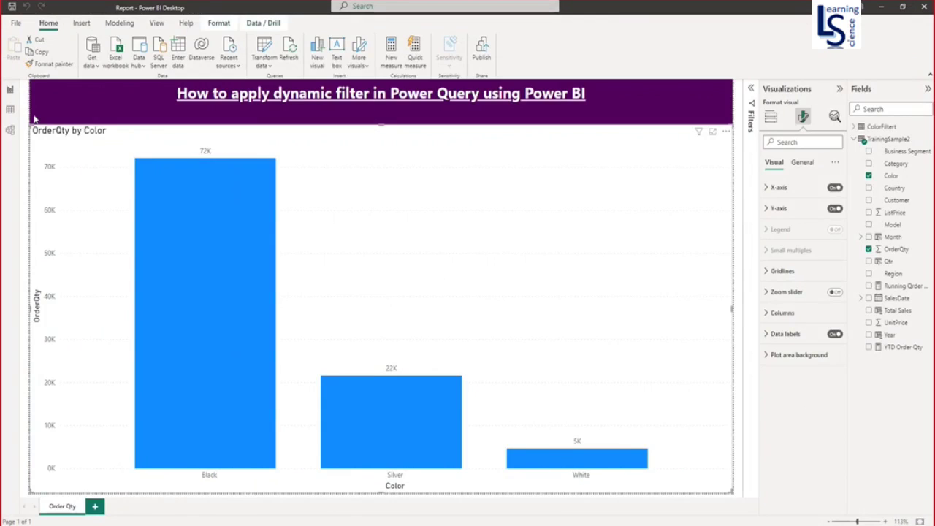
Review the ColorFiltert table, return to the report, then select Excel's empty cell below Silver
{"action": "left_click", "coordinate": [11, 109]}
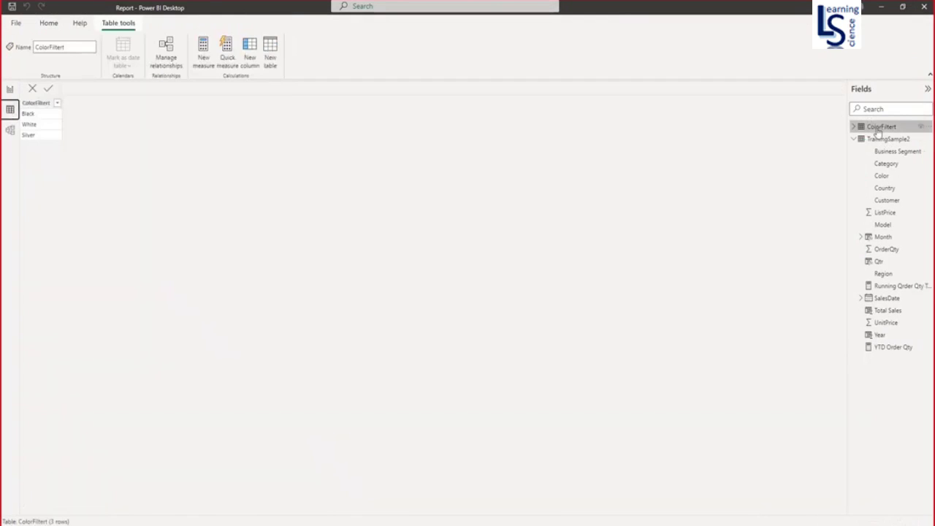
{"action": "left_click", "coordinate": [36, 105]}
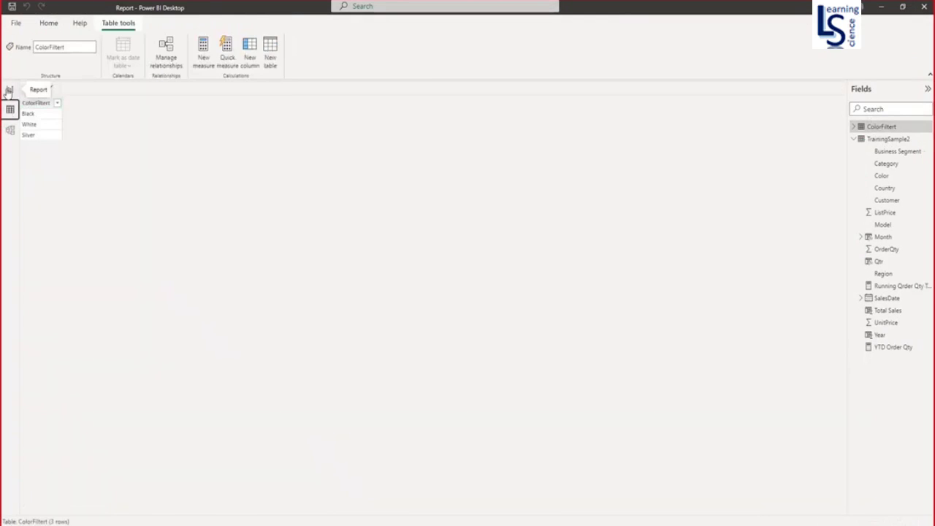
{"action": "left_click", "coordinate": [10, 89]}
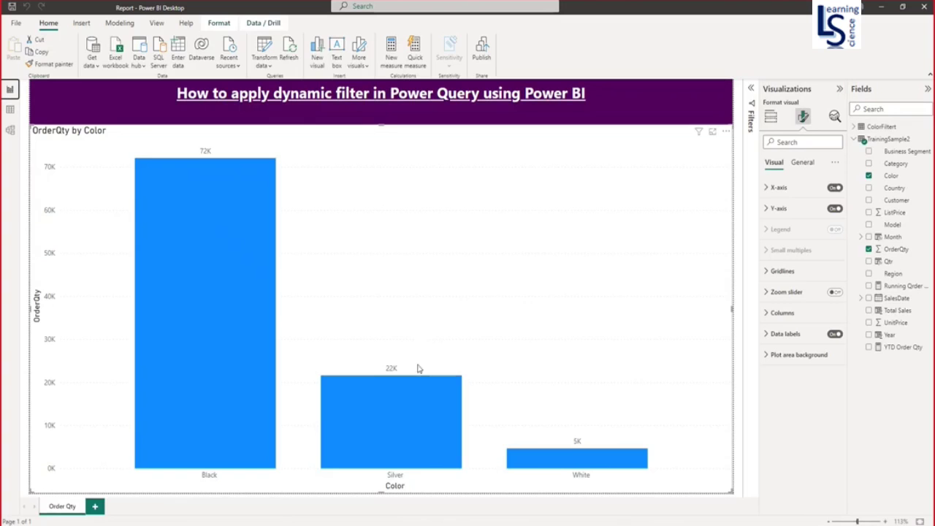
{"action": "left_click", "coordinate": [372, 511]}
{"action": "left_click", "coordinate": [111, 140]}
Add Red in A5 and Blue in A6 to the ColorFiltert list, then save the workbook
{"action": "left_click", "coordinate": [27, 160]}
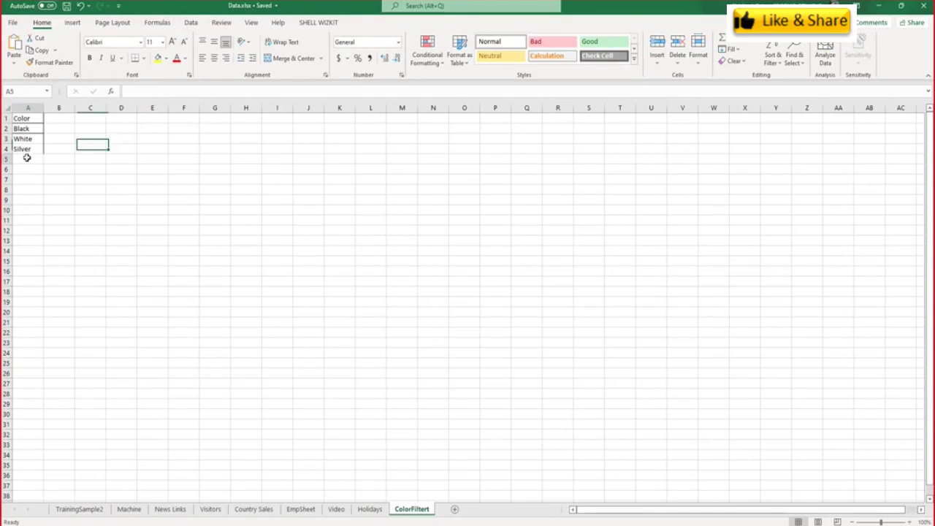
{"action": "type", "text": "Red"}
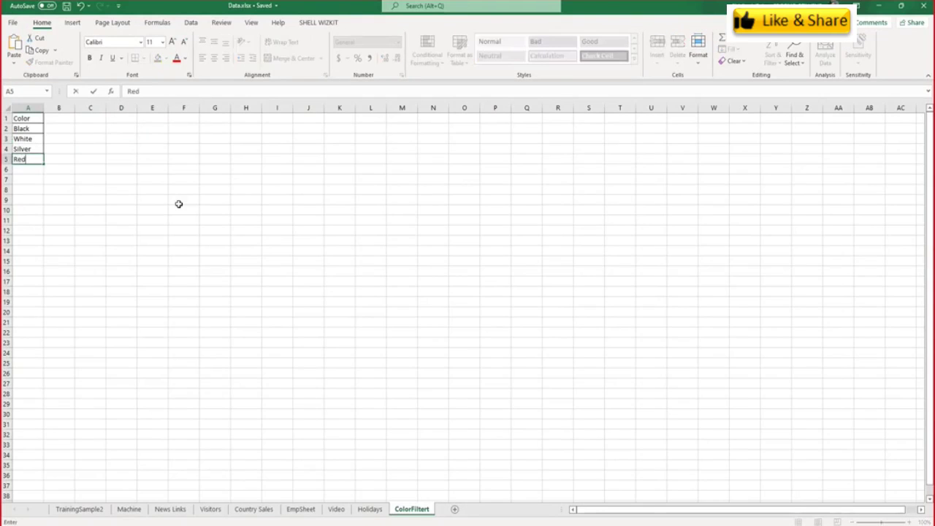
{"action": "key", "text": "Return"}
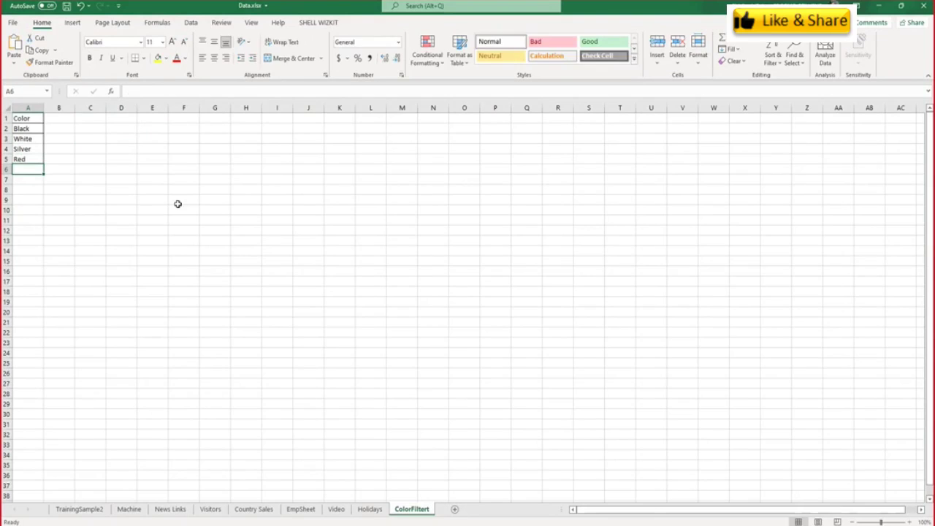
{"action": "type", "text": "Blue"}
{"action": "key", "text": "Return"}
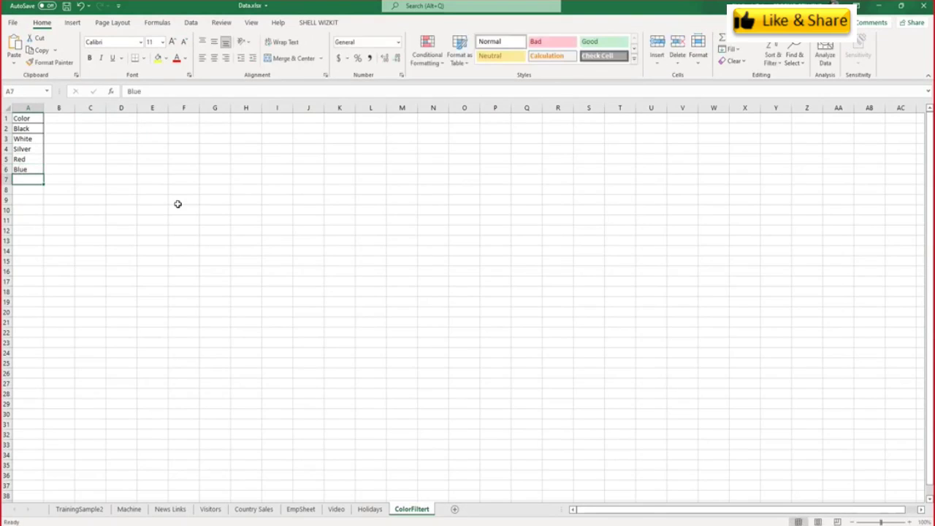
{"action": "left_click", "coordinate": [191, 23]}
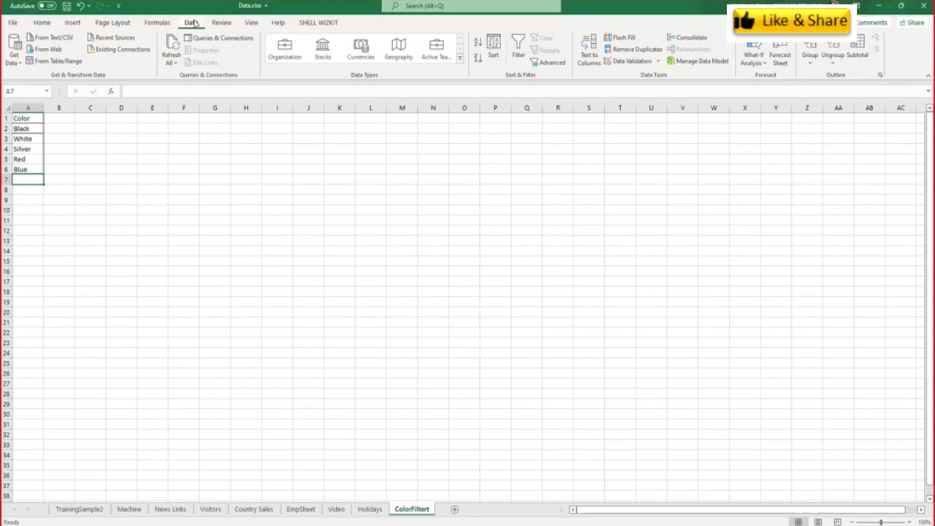
{"action": "left_click", "coordinate": [67, 6]}
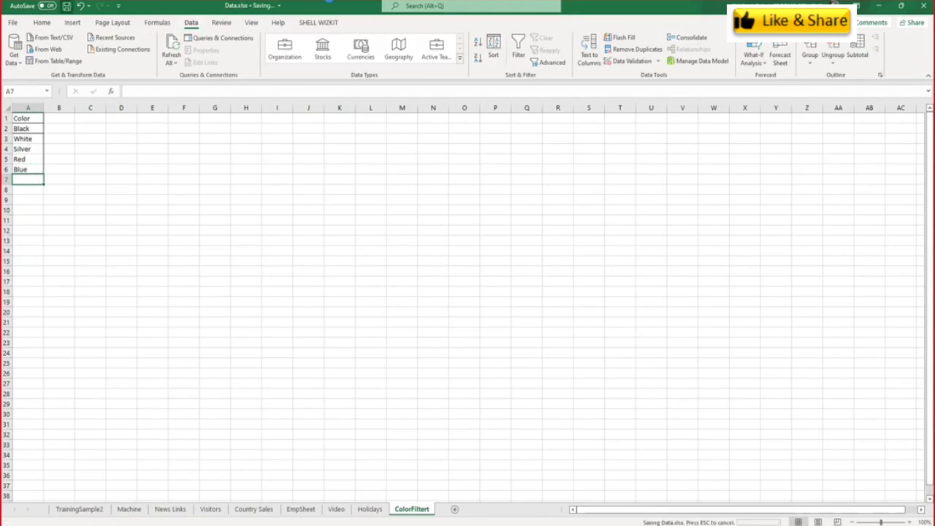
Refresh TrainingSample2 in Power BI so Red 24K and Blue 20K bars appear, then return to Excel
{"action": "left_click", "coordinate": [882, 6]}
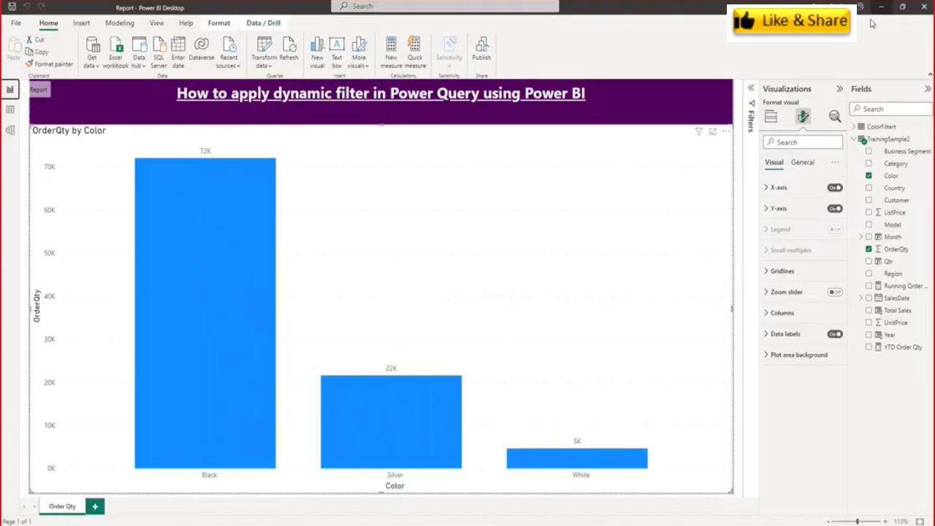
{"action": "right_click", "coordinate": [892, 142]}
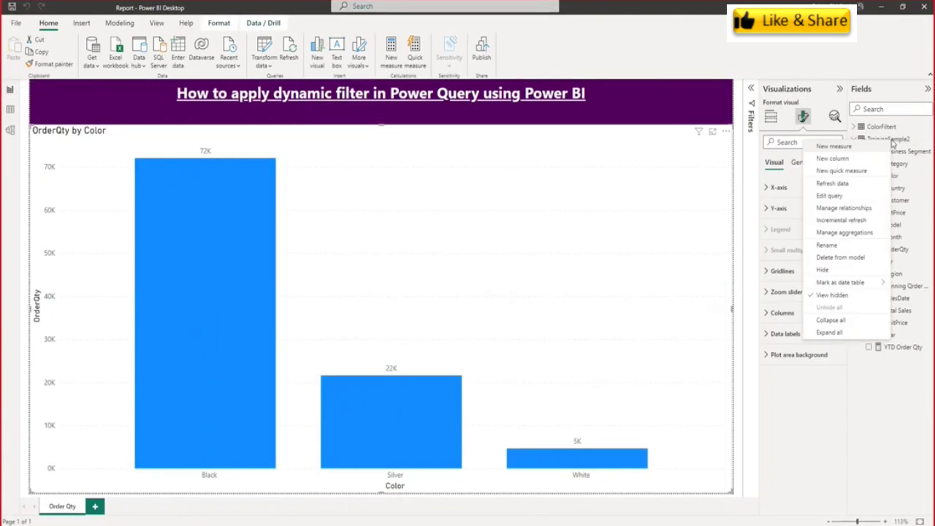
{"action": "left_click", "coordinate": [837, 184]}
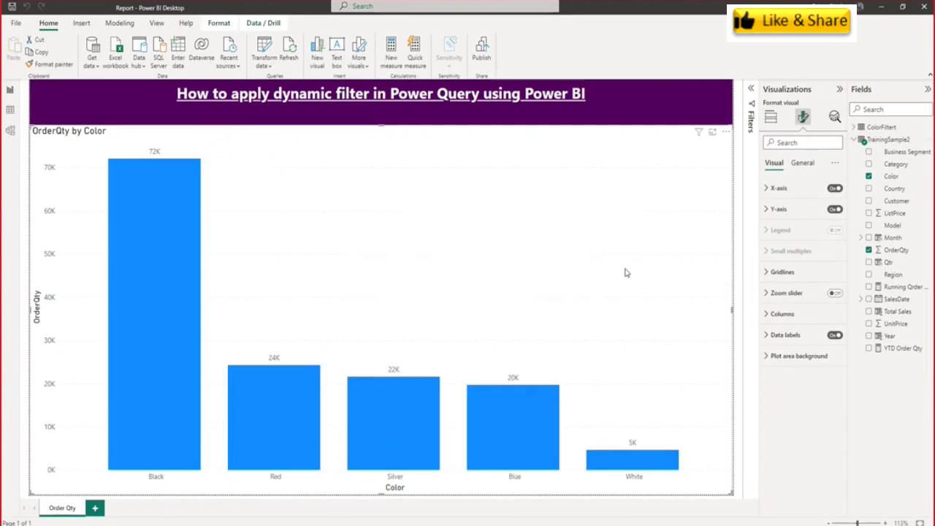
{"action": "mouse_move", "coordinate": [522, 455]}
{"action": "key", "text": "alt+Tab"}
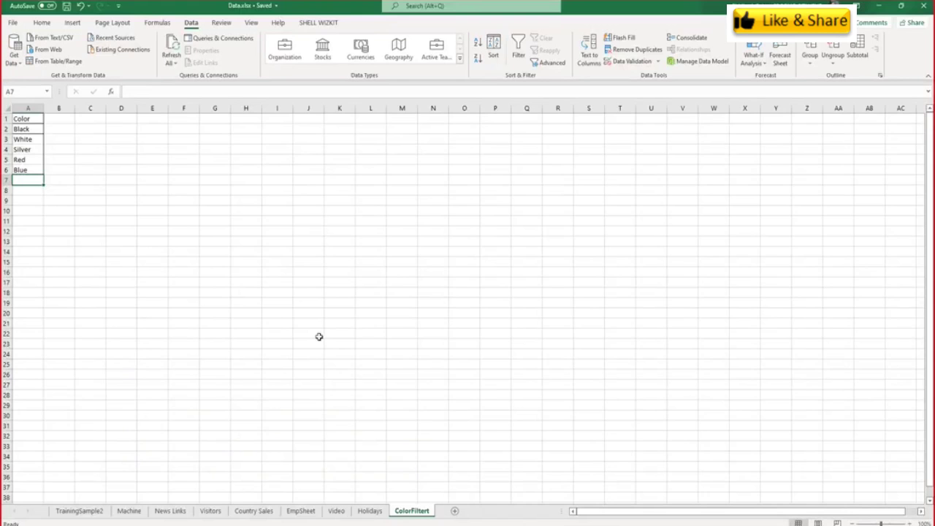
Delete row 6 holding Blue, save the workbook and minimize Excel
{"action": "left_click", "coordinate": [8, 170]}
{"action": "right_click", "coordinate": [9, 170]}
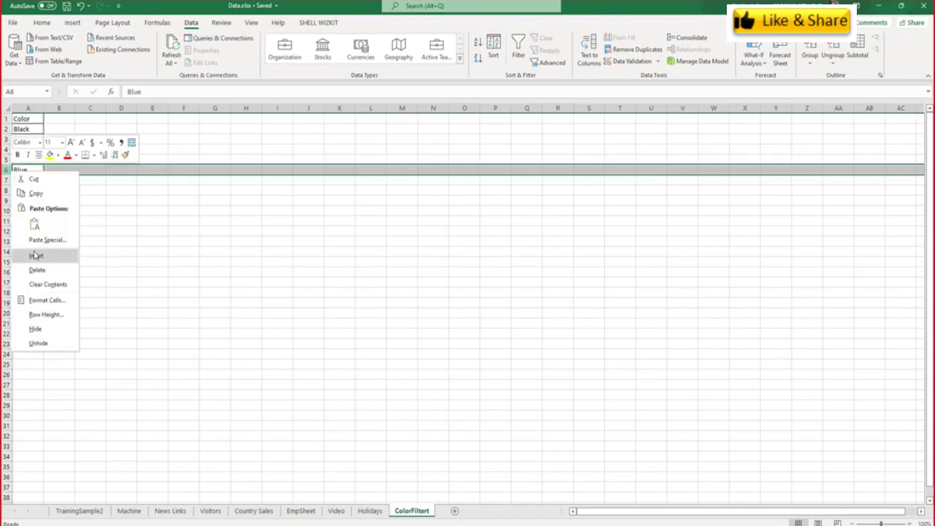
{"action": "left_click", "coordinate": [35, 269]}
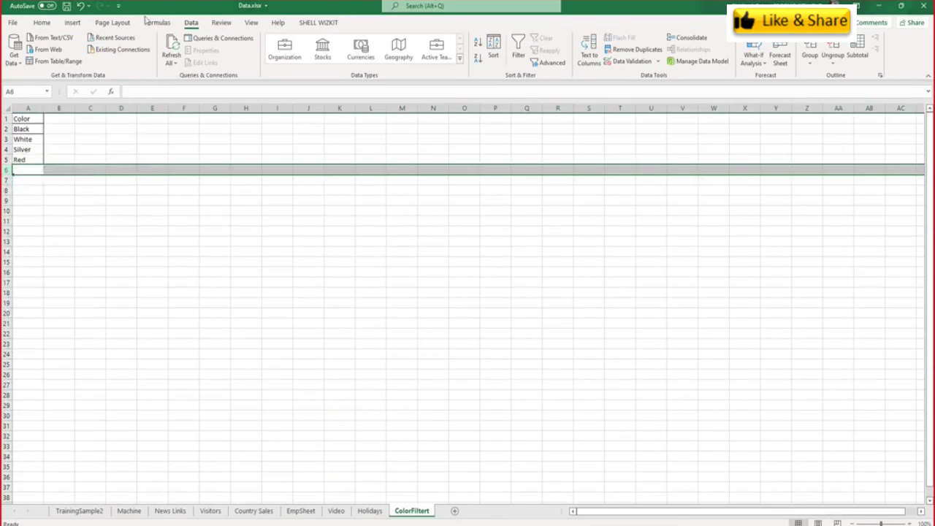
{"action": "left_click", "coordinate": [66, 5]}
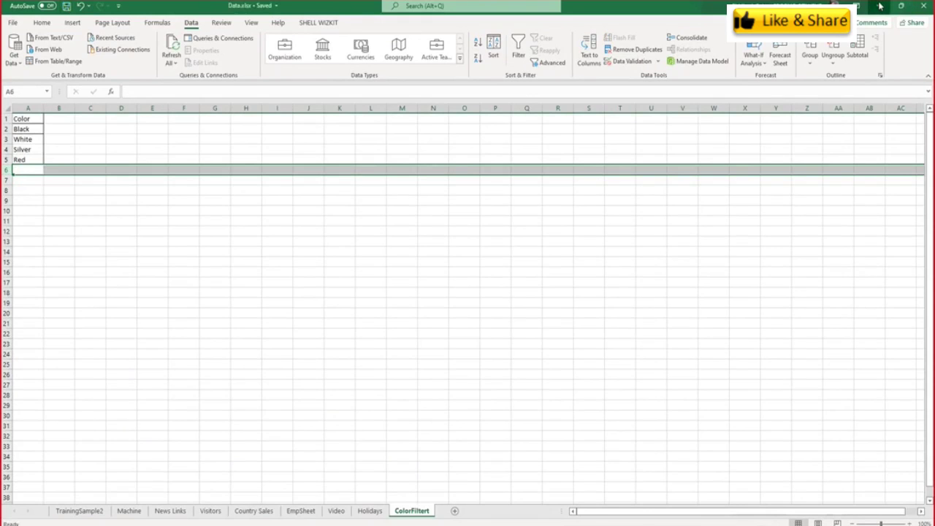
{"action": "left_click", "coordinate": [880, 5]}
Refresh the TrainingSample2 data from the Fields pane to update the chart
{"action": "right_click", "coordinate": [881, 146]}
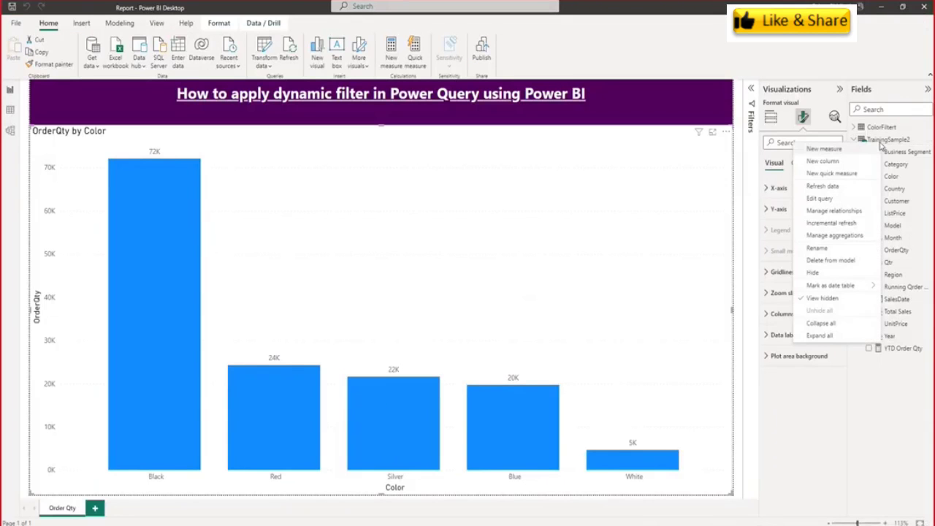
{"action": "left_click", "coordinate": [823, 186]}
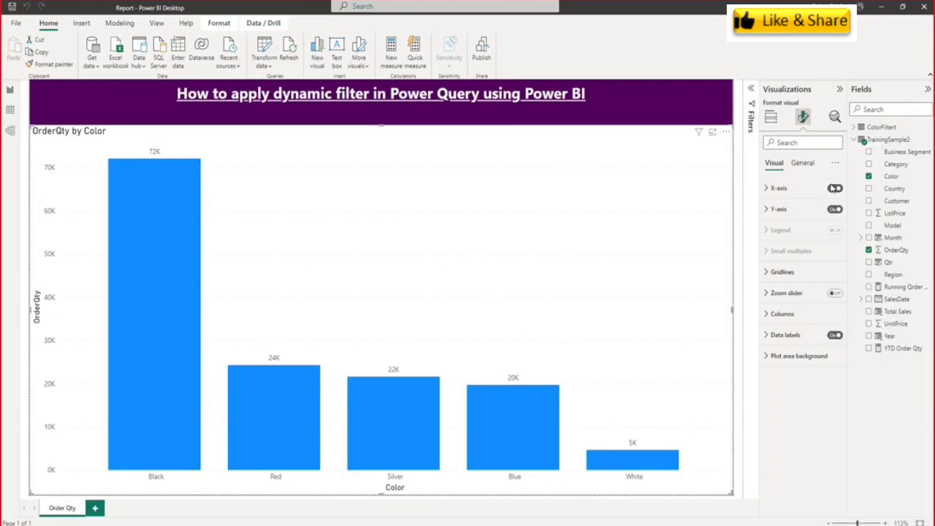